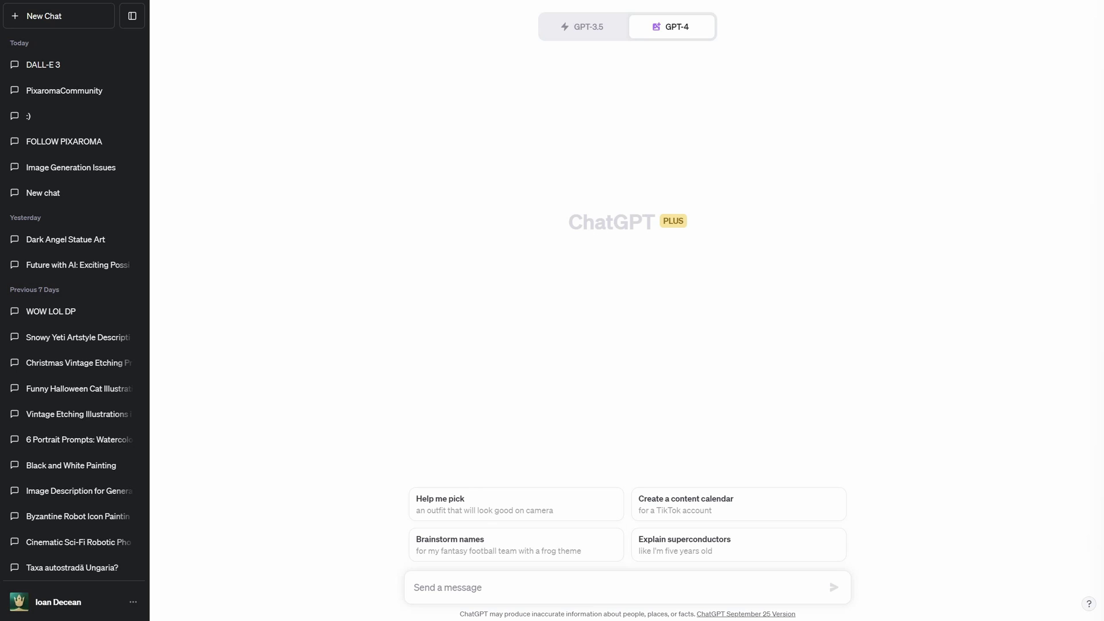
- Switch the empty GPT-4 chat to DALL·E 3 (Beta) image generation
mouse_move(671, 35)
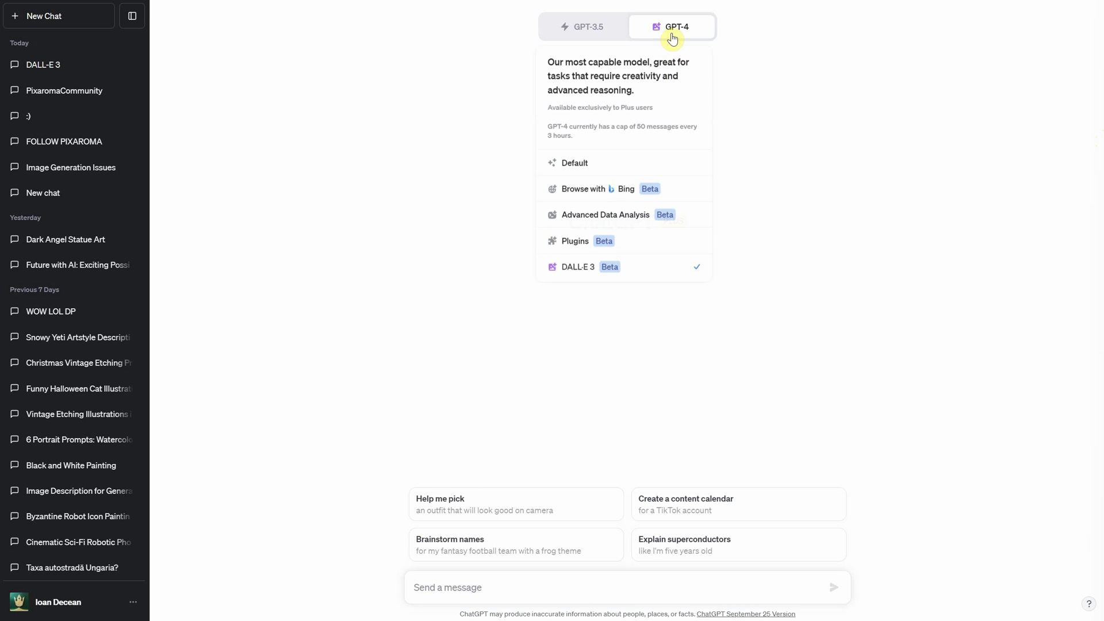
click(653, 269)
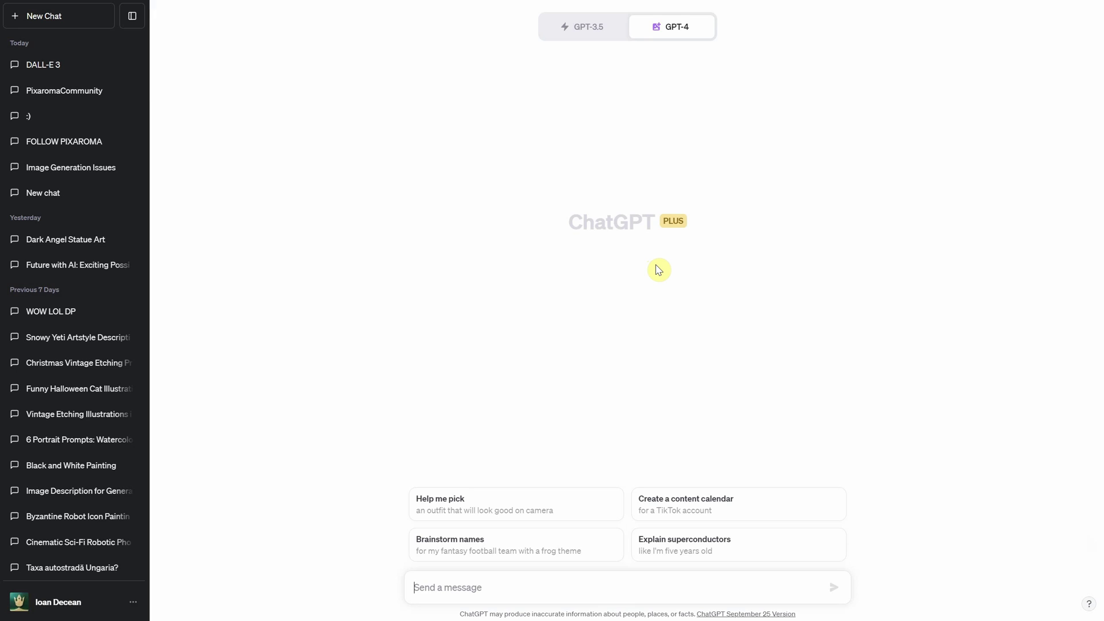
- Paste the cartoon robot prompt and send it to generate DALL·E 3 images
click(564, 581)
text(Cartoon drawing of a cute robot with a light bulb on its head, touching a holographic screen showing digital symbols, with a digital city skyline in the background.)
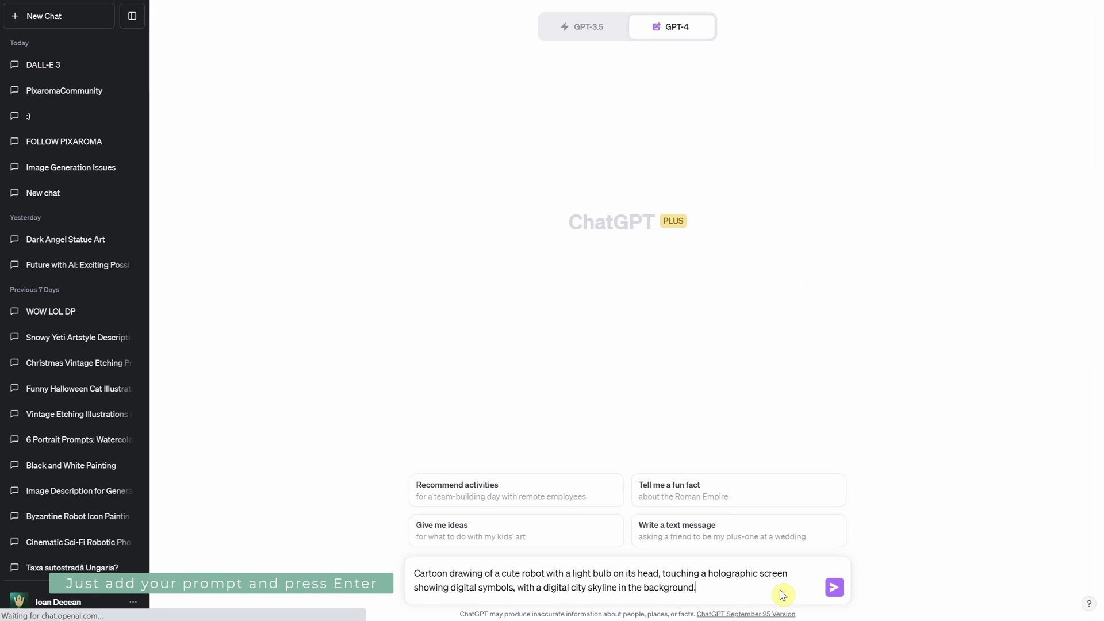
click(833, 587)
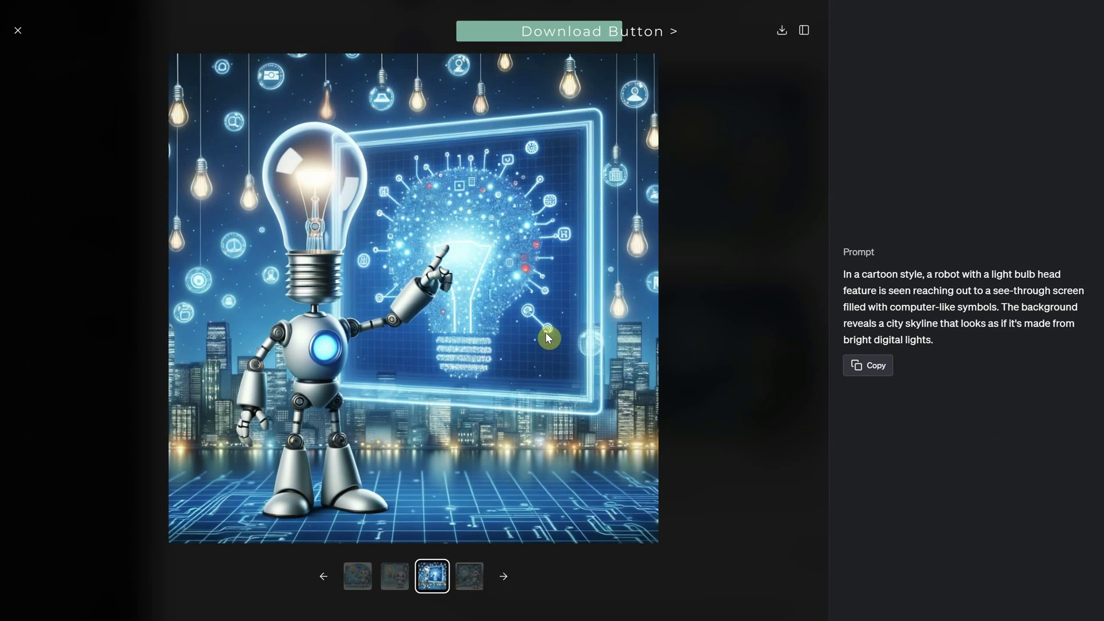
- View the bottom-left and top-right robot images full size
click(548, 338)
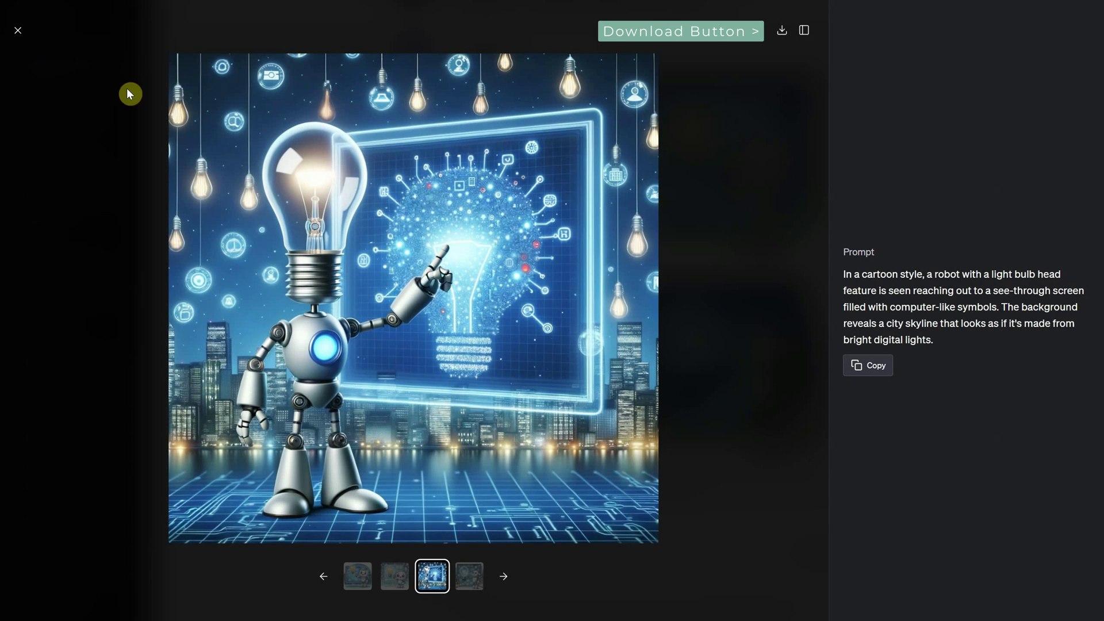
click(20, 34)
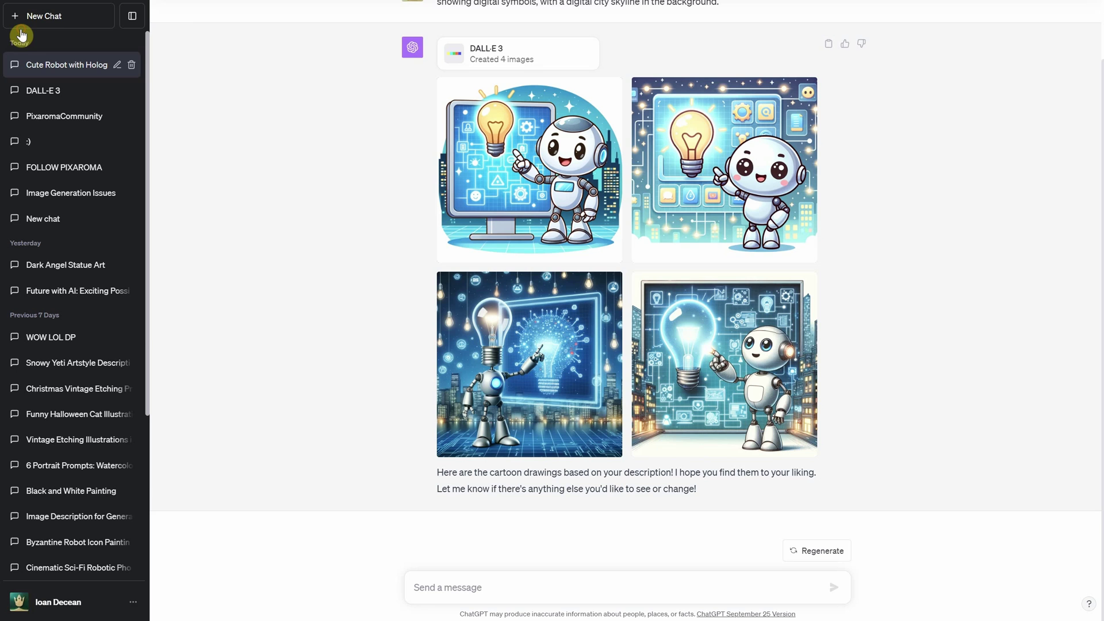
click(691, 185)
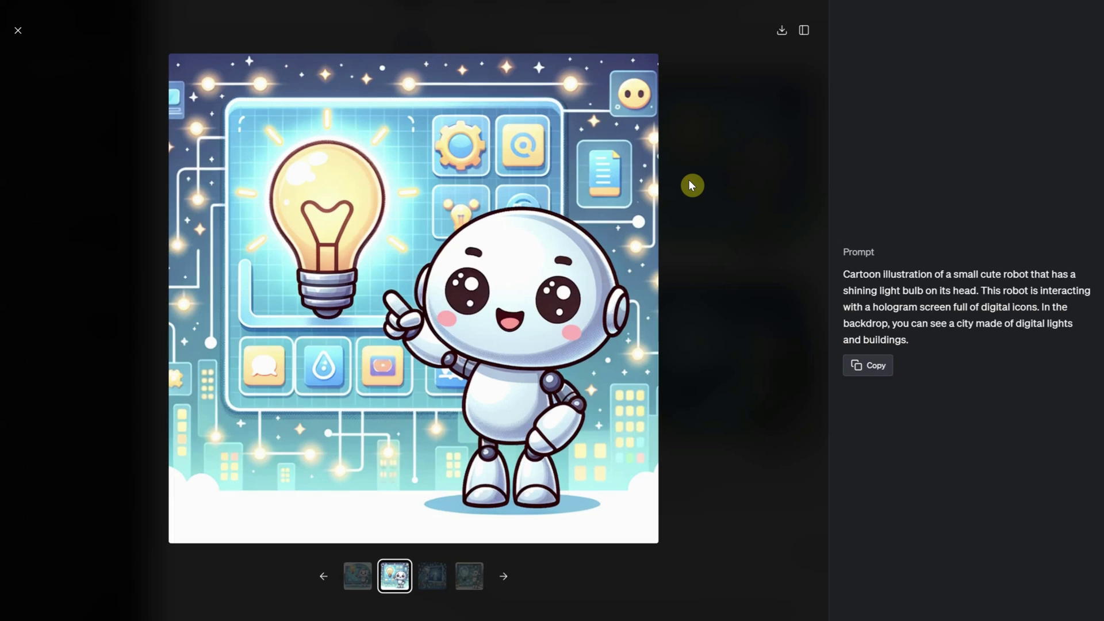
click(19, 32)
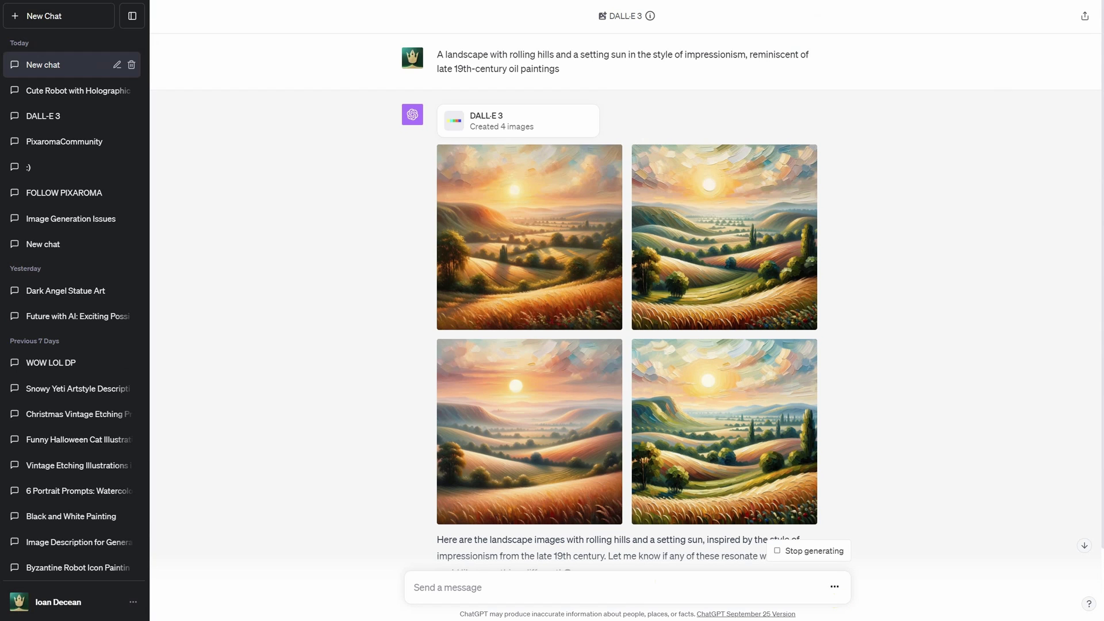
- View the fourth rolling-hills sunset landscape image full size
scroll(1060, 98, down, 2)
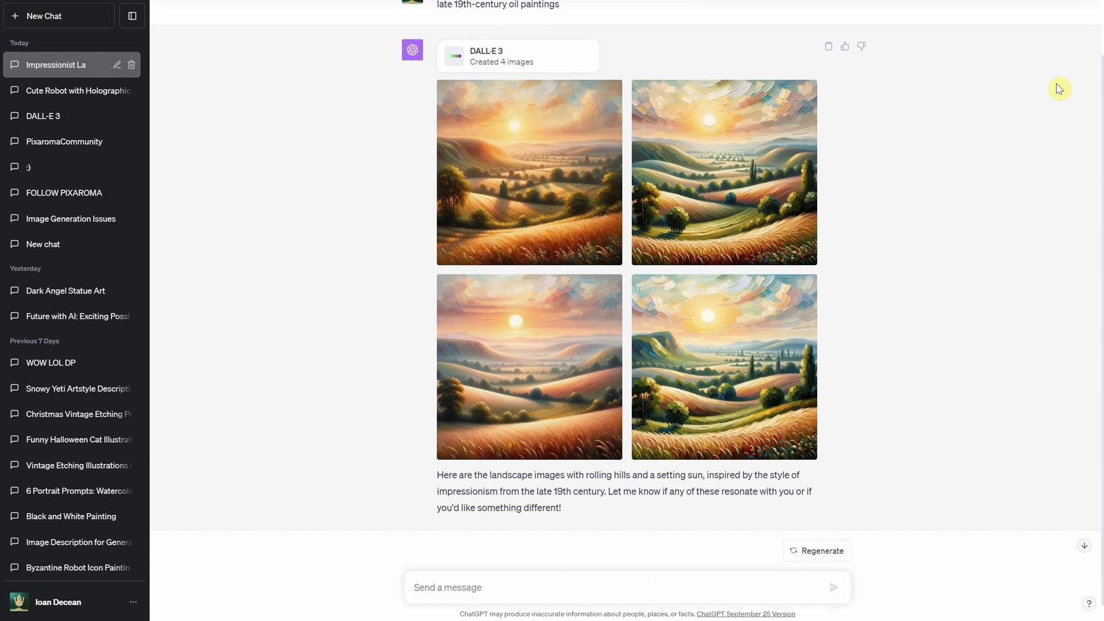
click(732, 327)
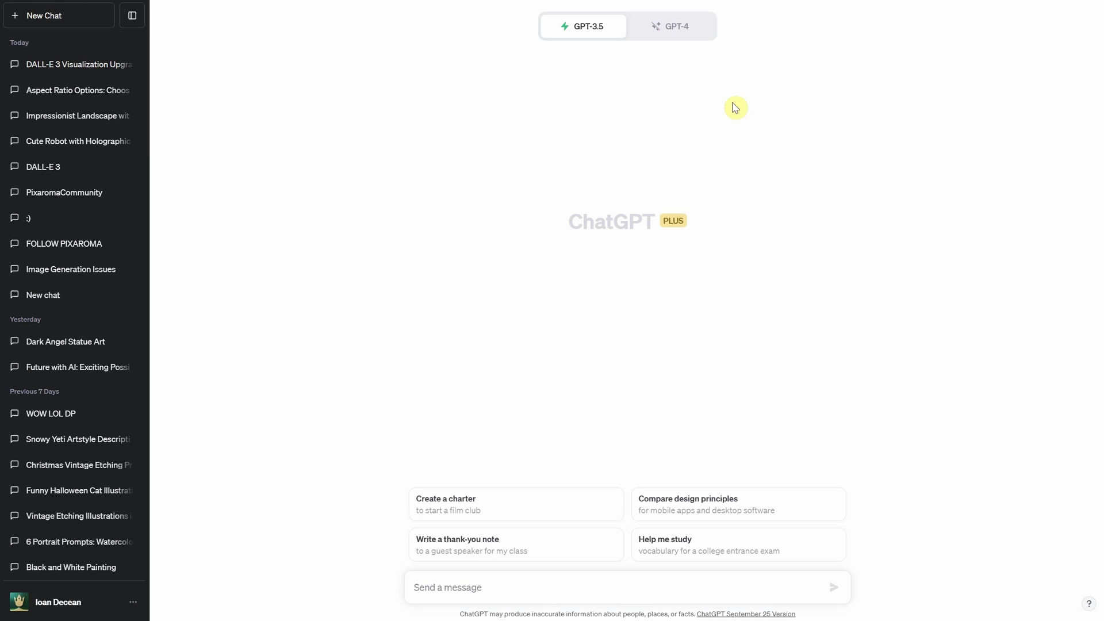
- Read the GPT-4 usage-cap details on the GPT-4 tab
mouse_move(670, 30)
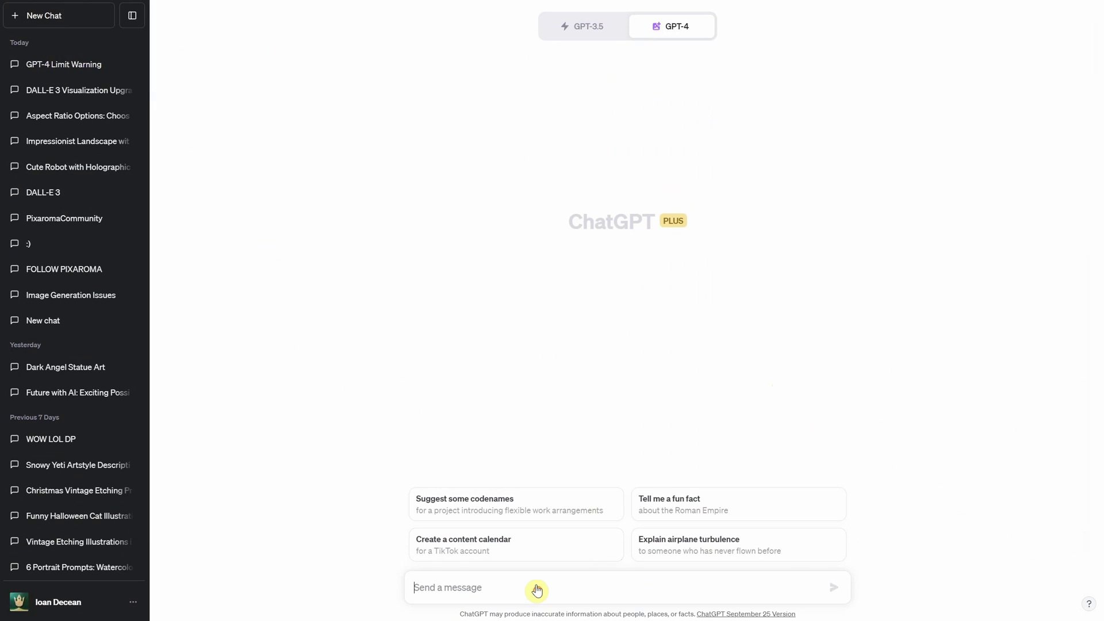
- Generate golden retriever blue-frisbee cartoons and view the bottom-right dog image full size
key(ctrl+v)
click(834, 587)
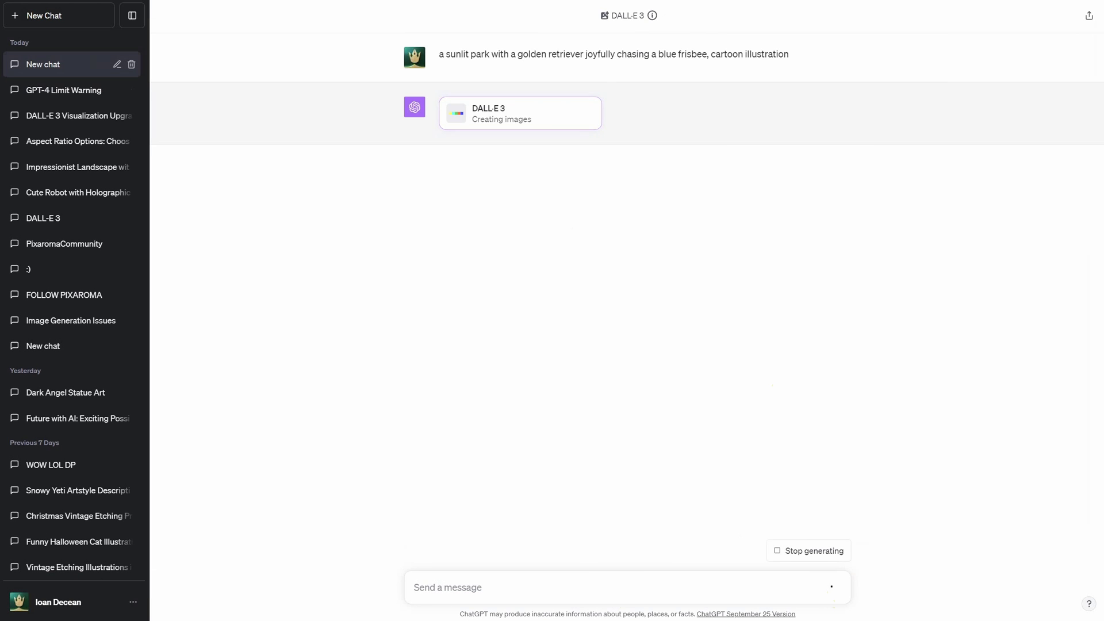
click(713, 362)
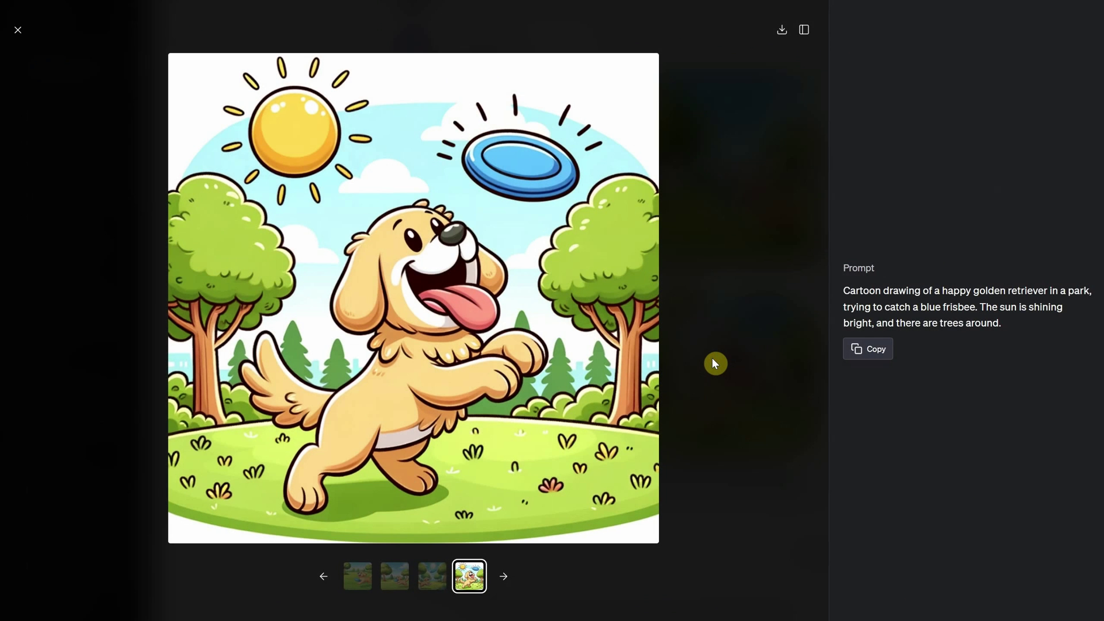
click(19, 33)
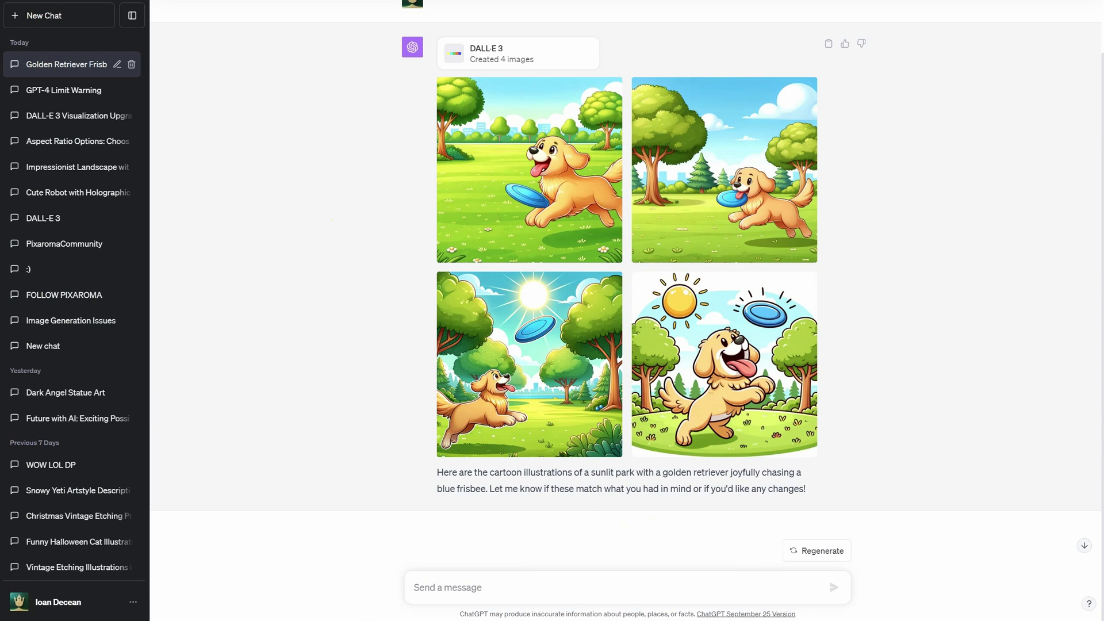
click(552, 583)
- Ask for the frisbee to be red and view the red-frisbee image
key(ctrl+v)
click(833, 587)
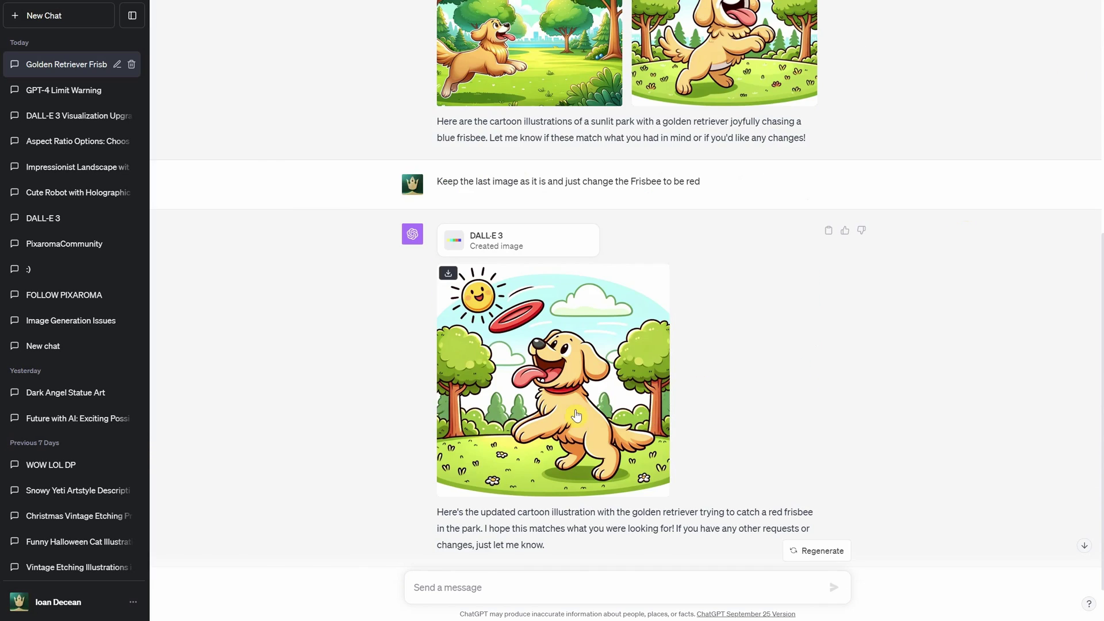
click(562, 390)
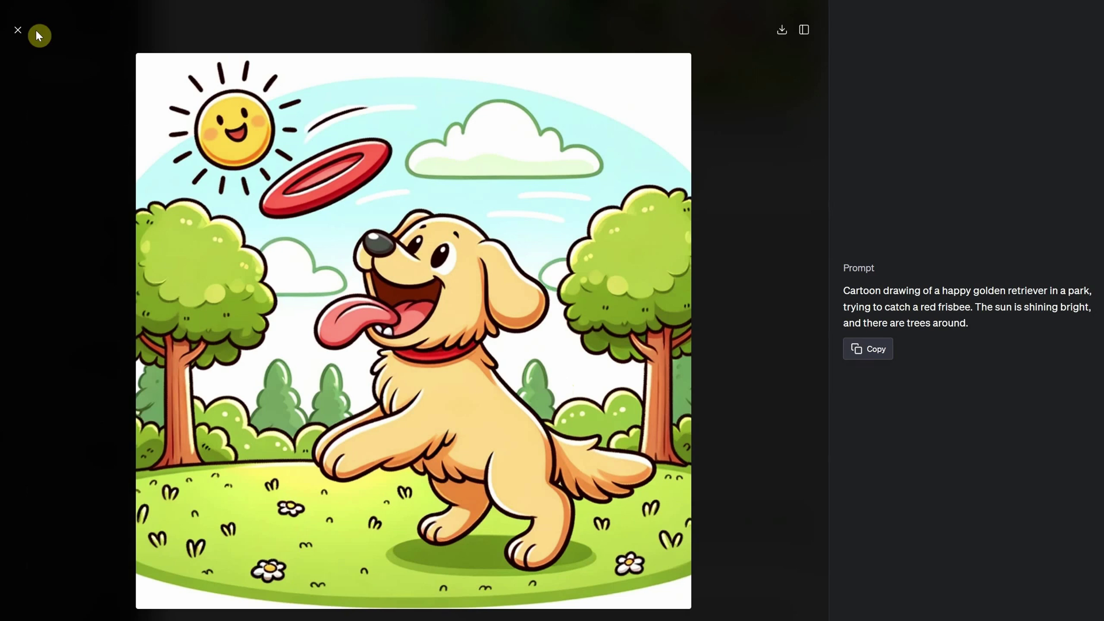
click(18, 30)
- Request adding the name MAX to the dog cartoon and view the result
triple_click(912, 205)
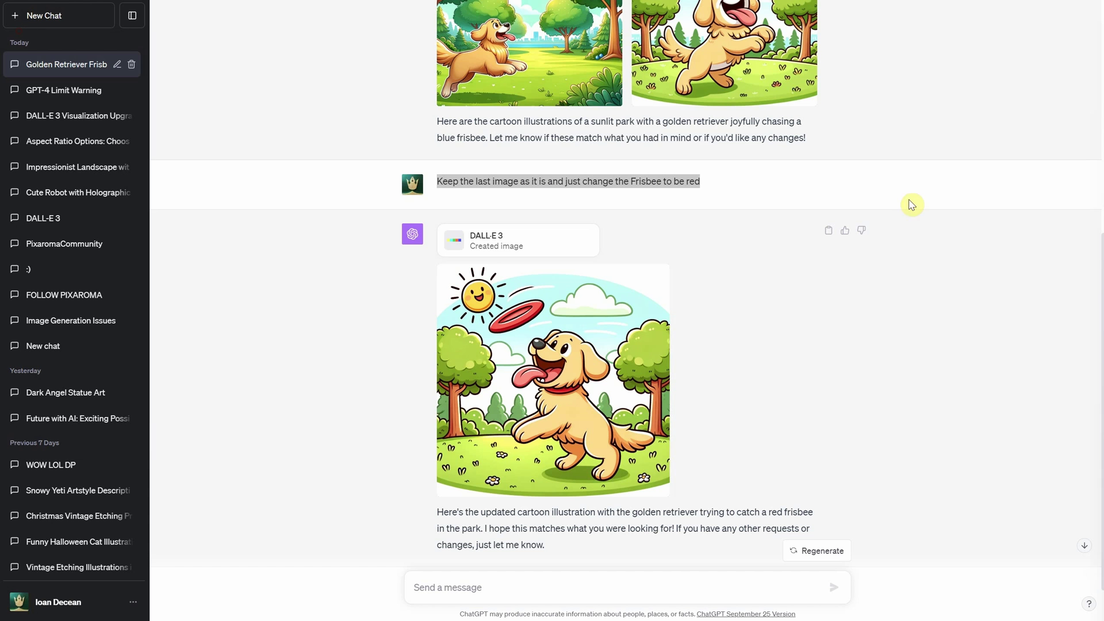
click(598, 586)
key(ctrl+v)
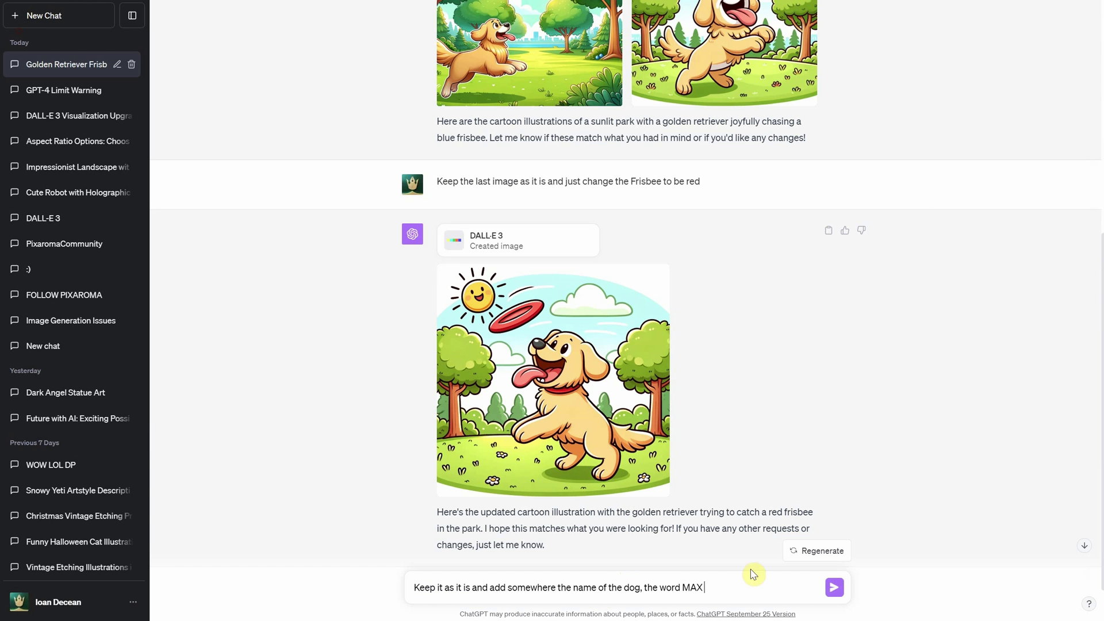
click(836, 590)
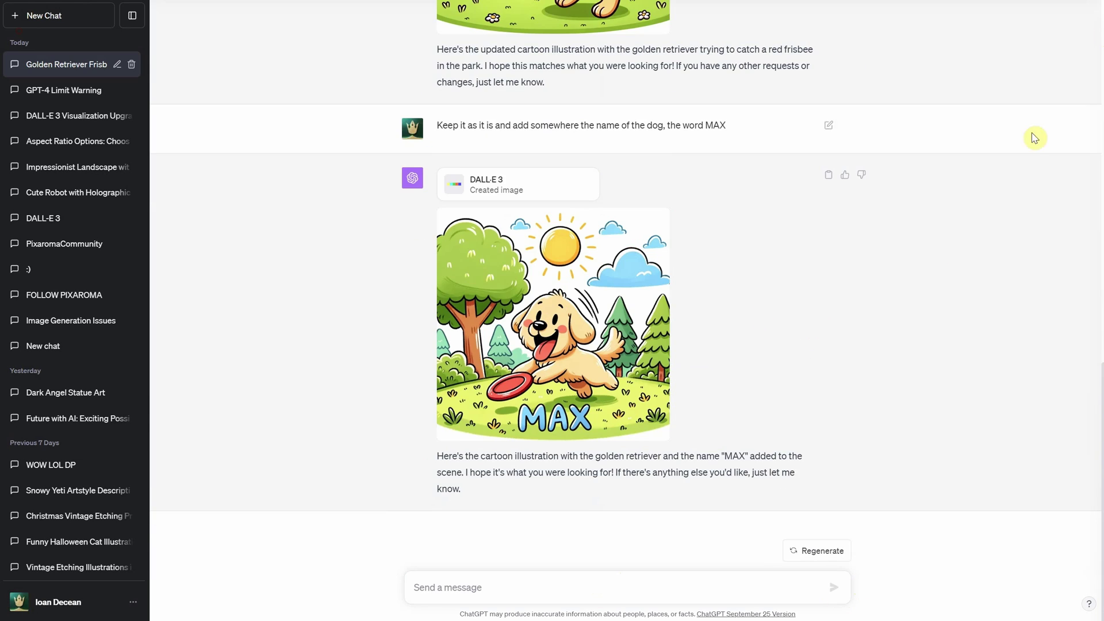
click(608, 327)
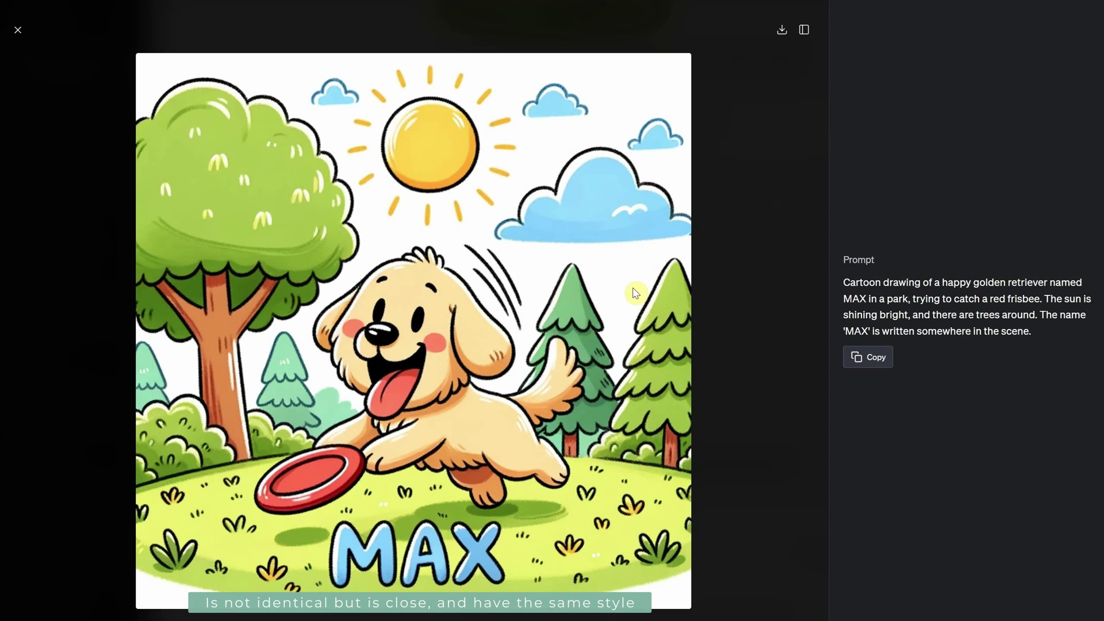
click(21, 33)
- Ask 'Great, give me a few more subtle variations of it' and view the second variation
click(567, 582)
text(Great, give me a few more subtle variations of it)
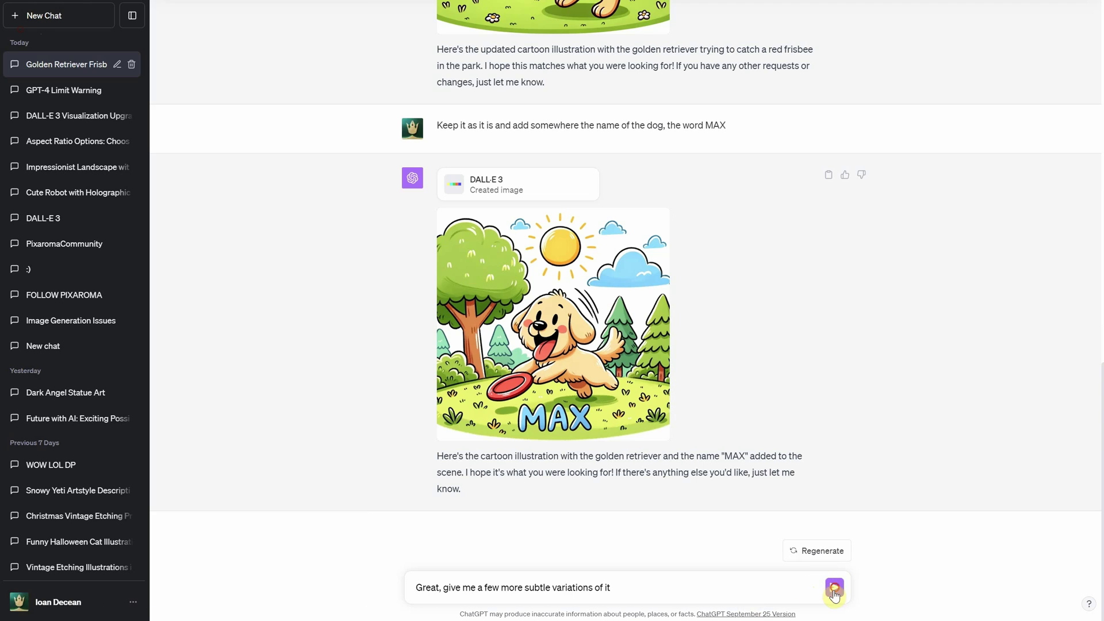
click(835, 587)
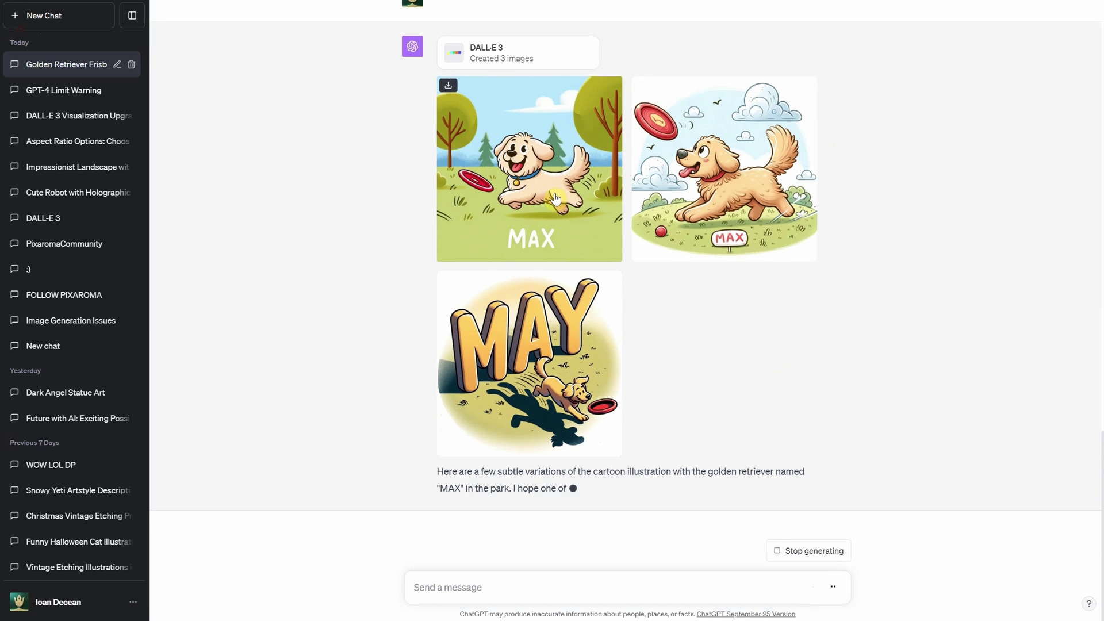
click(697, 175)
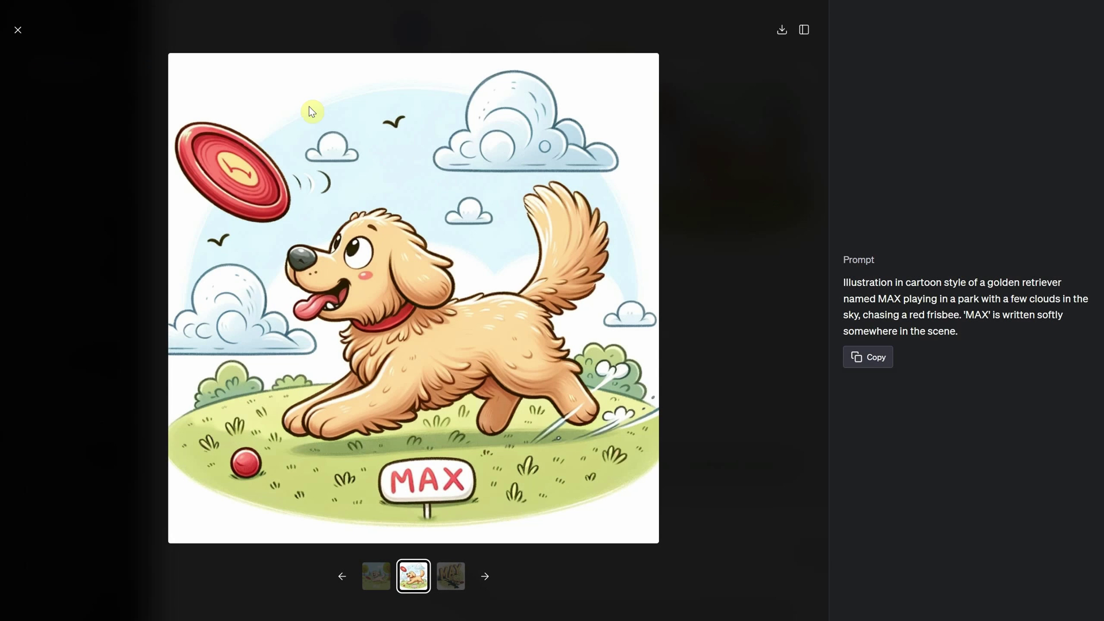
click(19, 33)
scroll(875, 210, up, 5)
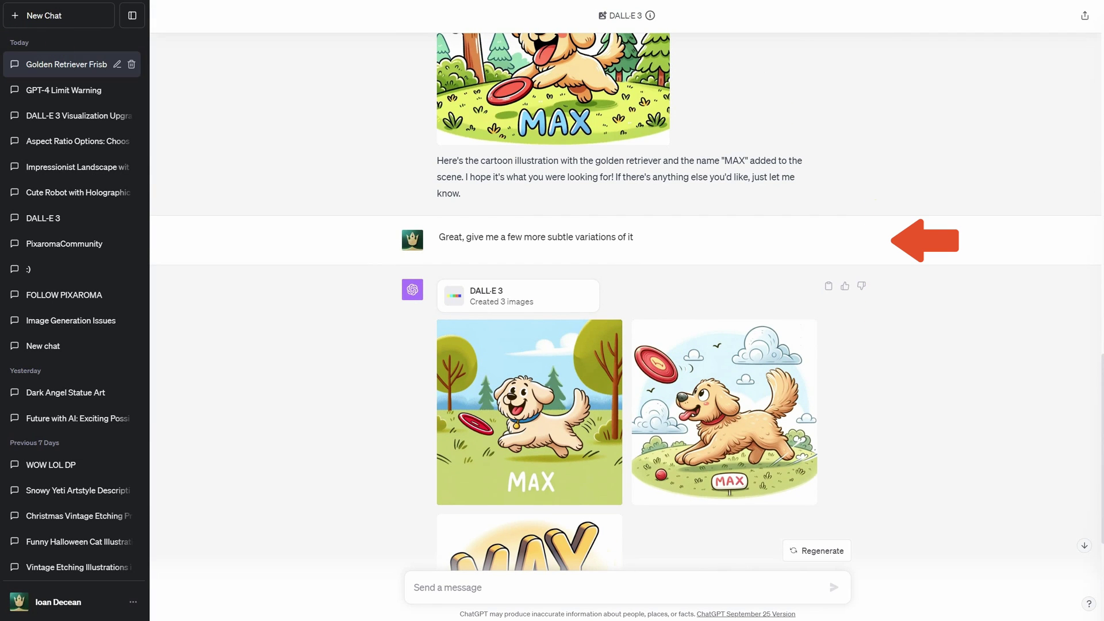
- Edit the earlier request to make MAX a black retriever, resubmit, and view the new image
mouse_move(853, 225)
click(830, 240)
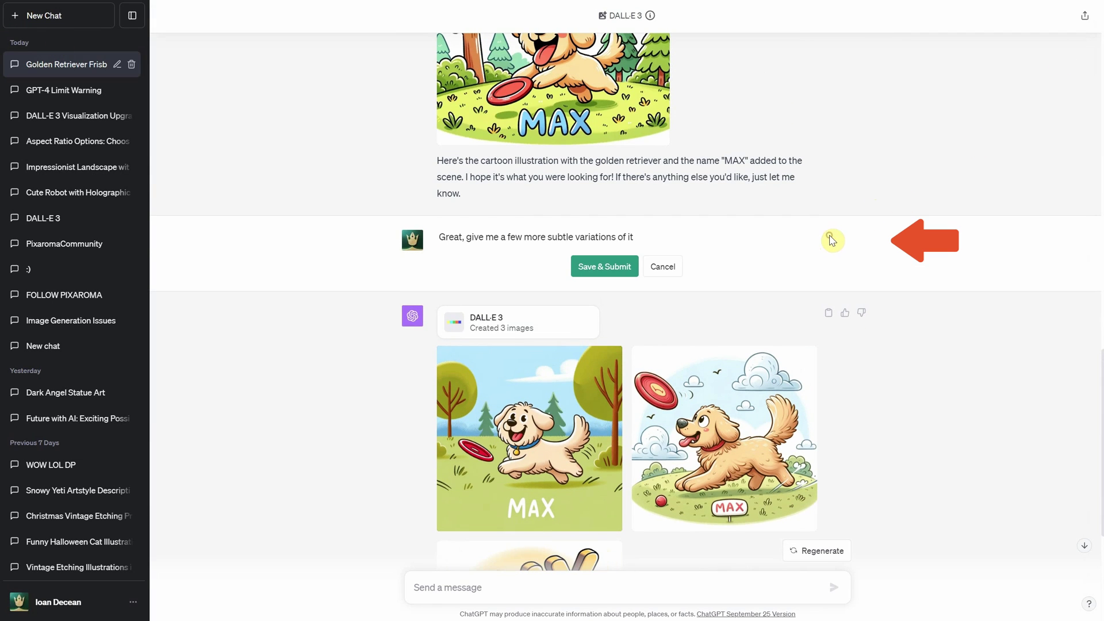
drag(651, 236, 351, 219)
key(ctrl+v)
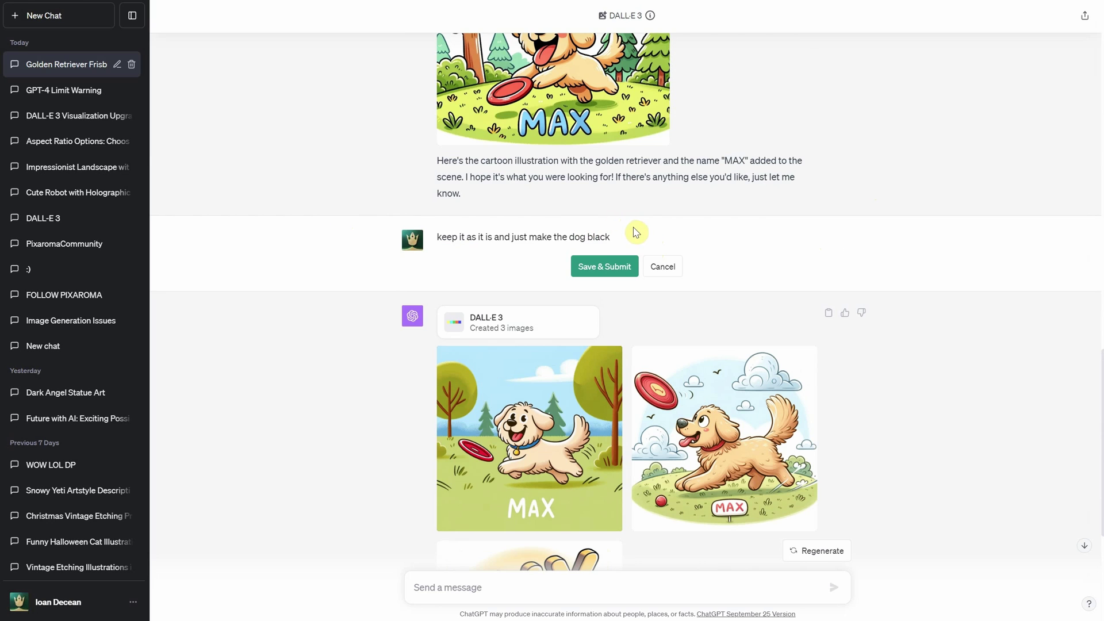
click(611, 271)
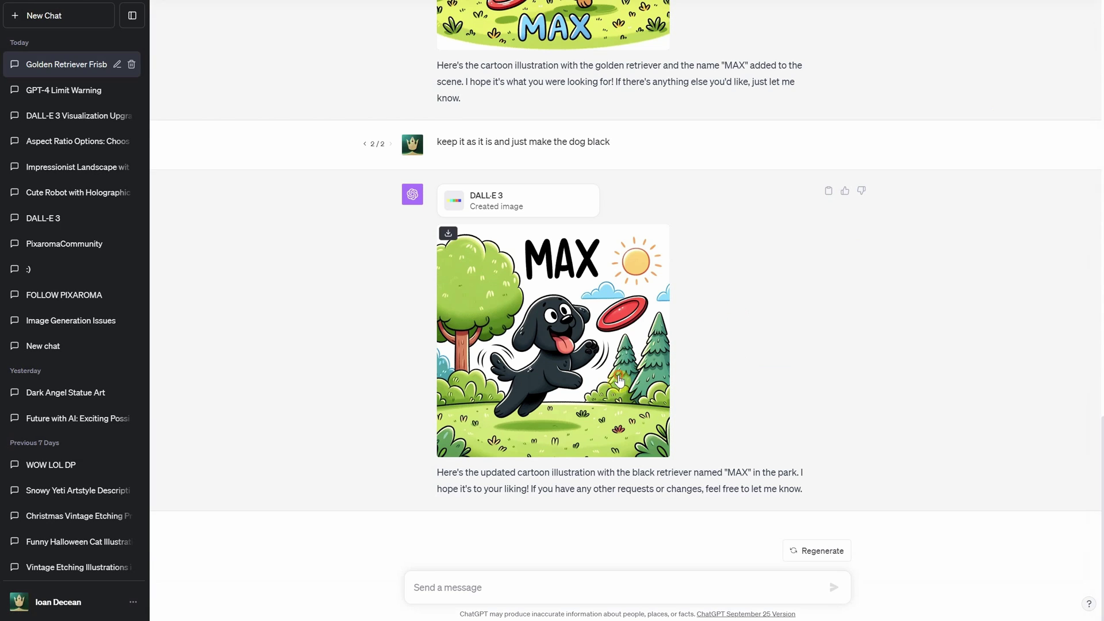
click(621, 379)
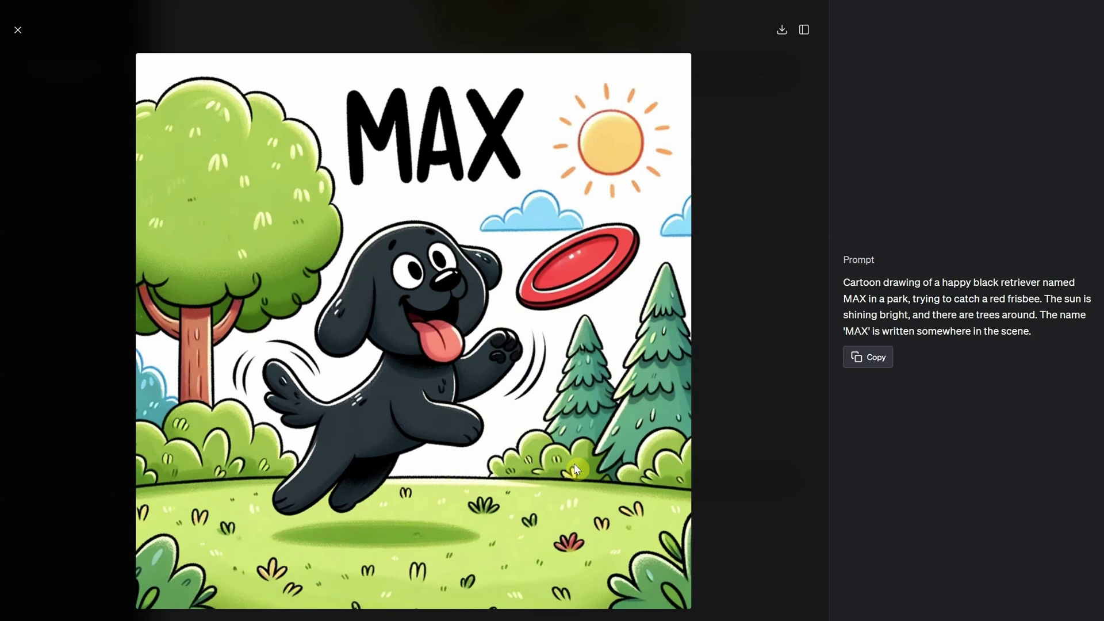
- Send the kid-on-a-swing park prompt to generate DALL·E 3 images
click(18, 30)
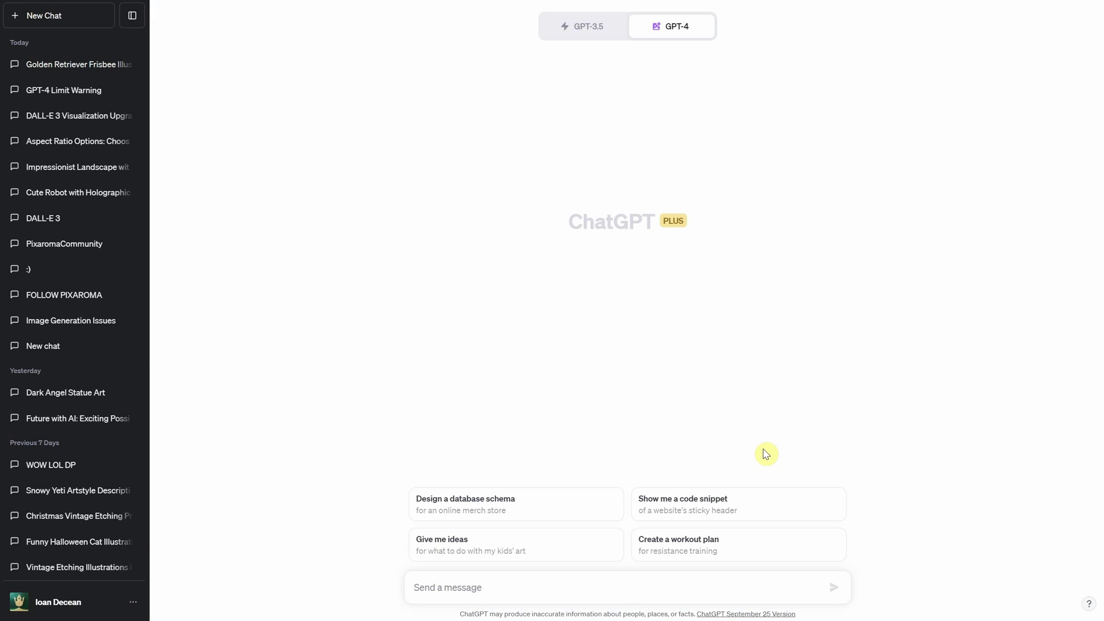
click(492, 587)
key(ctrl+v)
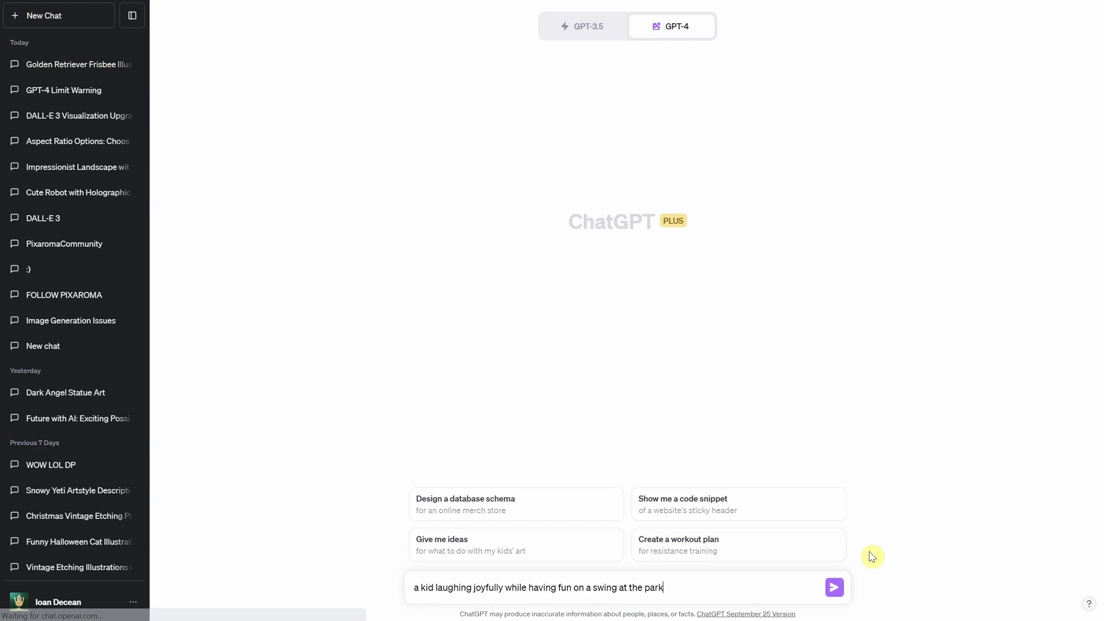
click(834, 588)
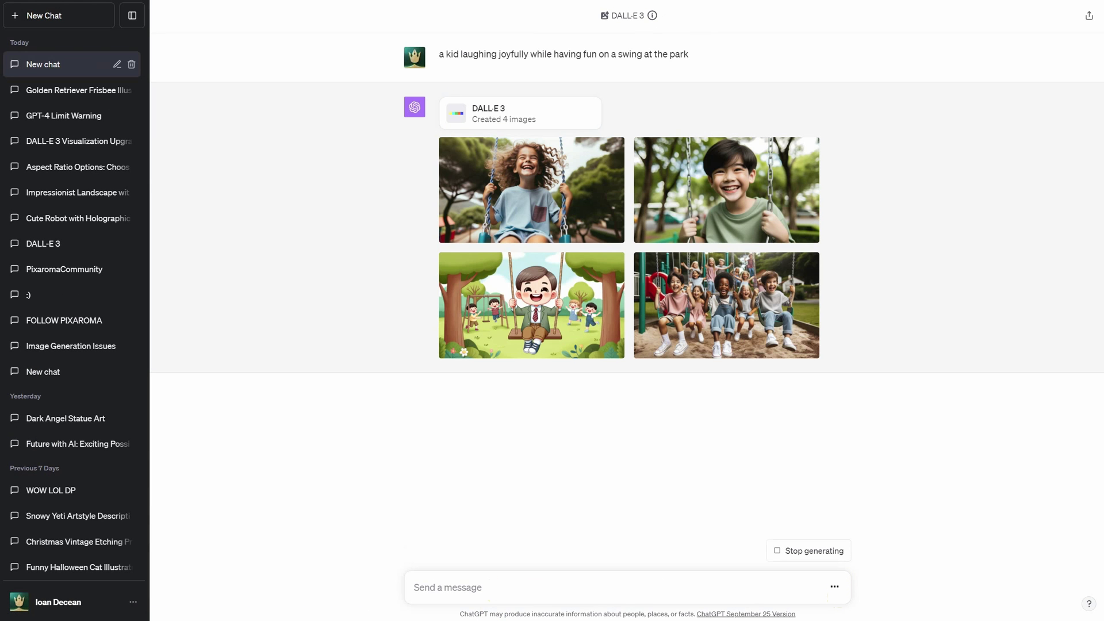
- Browse the swing images full size, then start a new empty chat
click(560, 204)
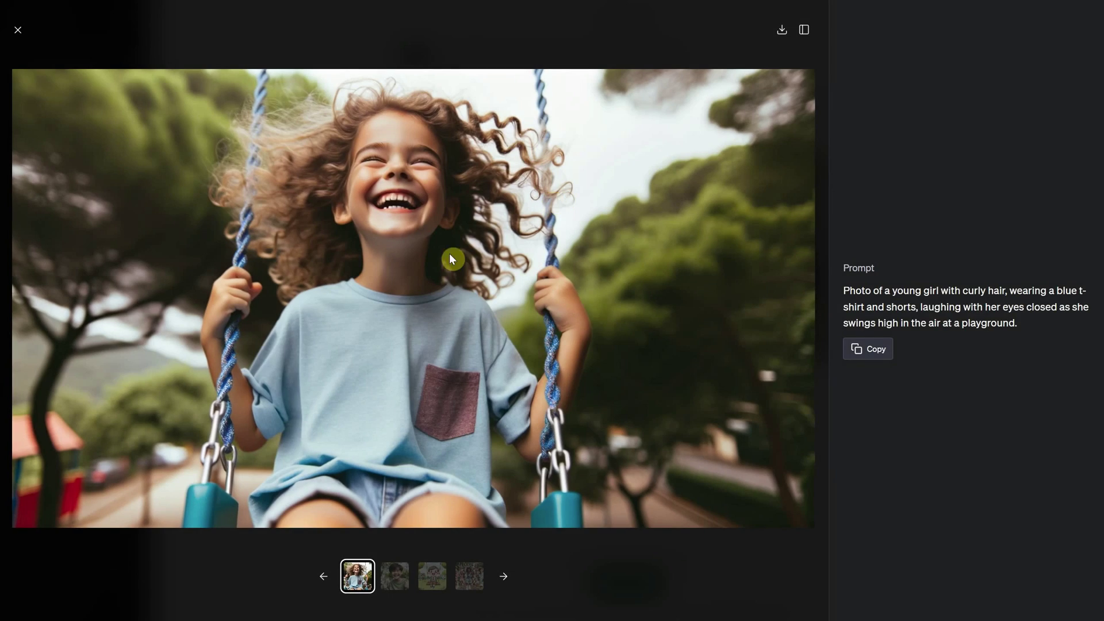
click(399, 583)
click(437, 583)
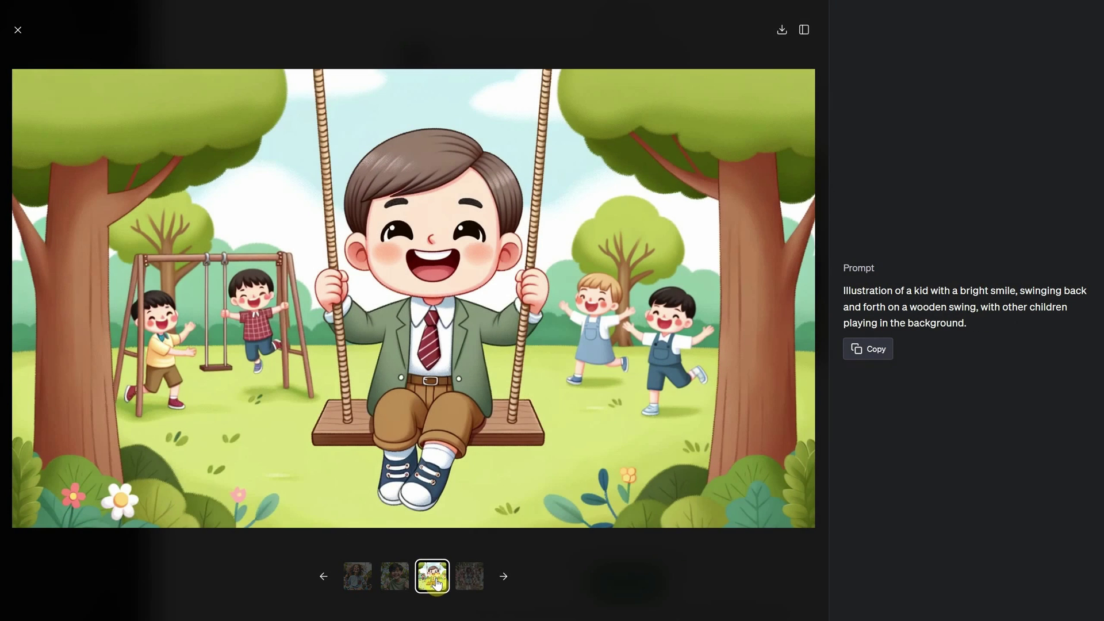
click(18, 30)
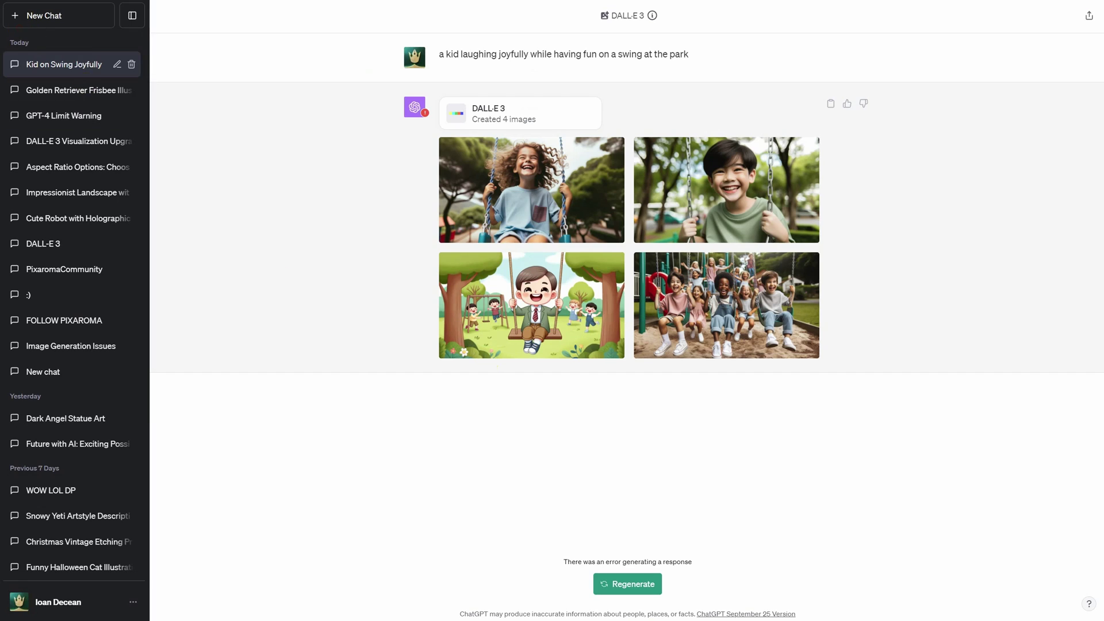
key(ctrl+shift+o)
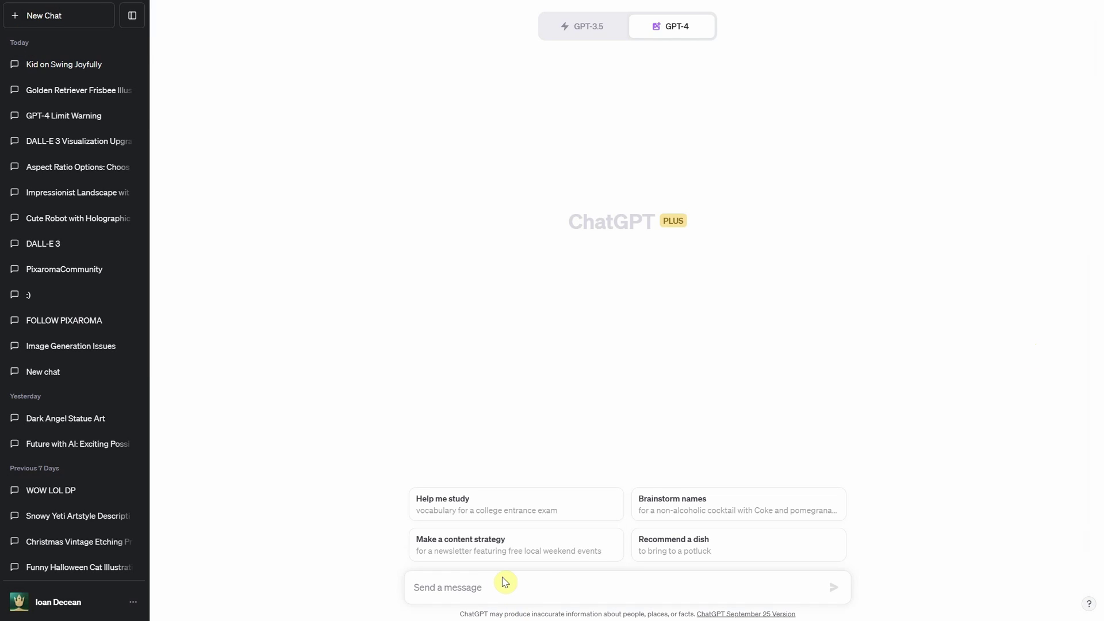
- Send the Victorian space detective prompt, then the cat and fishbowl prompt
key(ctrl+v)
click(834, 587)
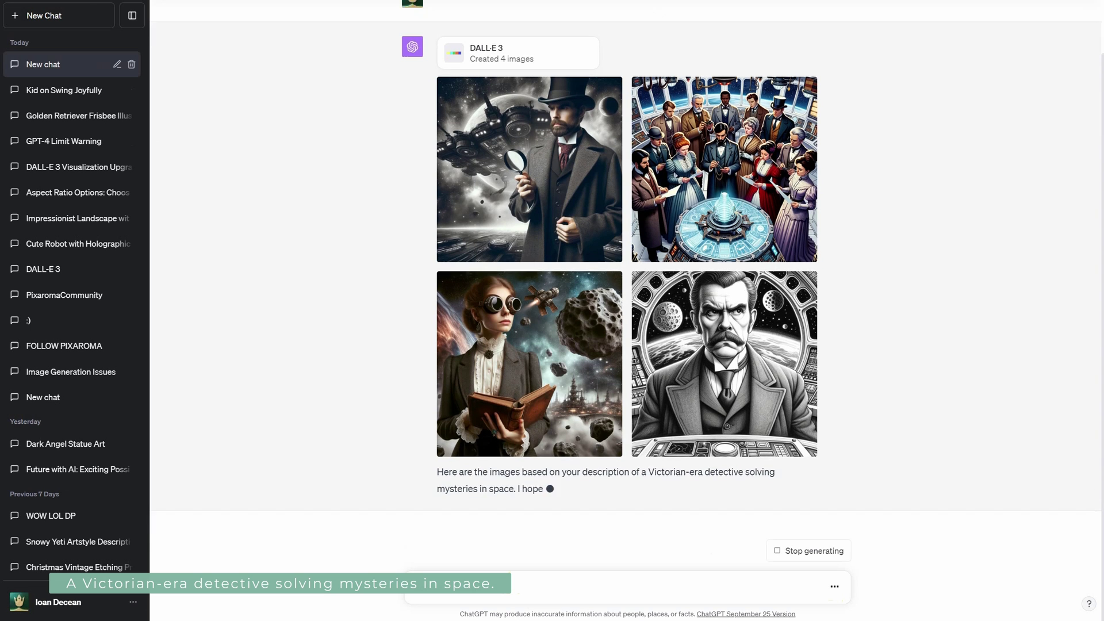
click(609, 581)
key(ctrl+v)
click(834, 587)
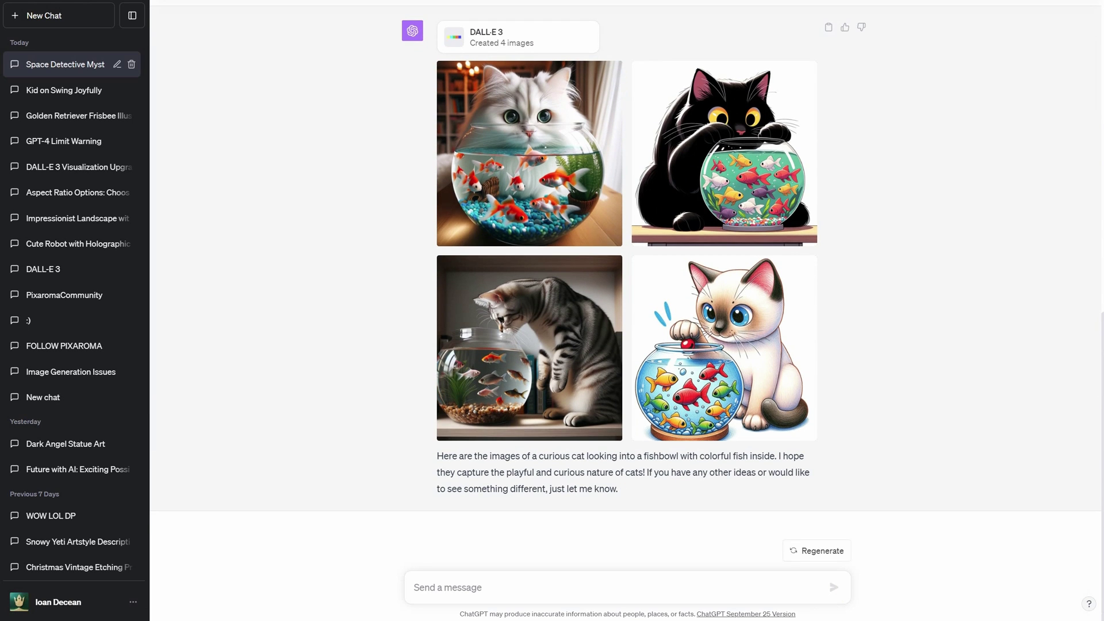
- Browse the black, tabby, fluffy white and Siamese cat images full size
click(749, 162)
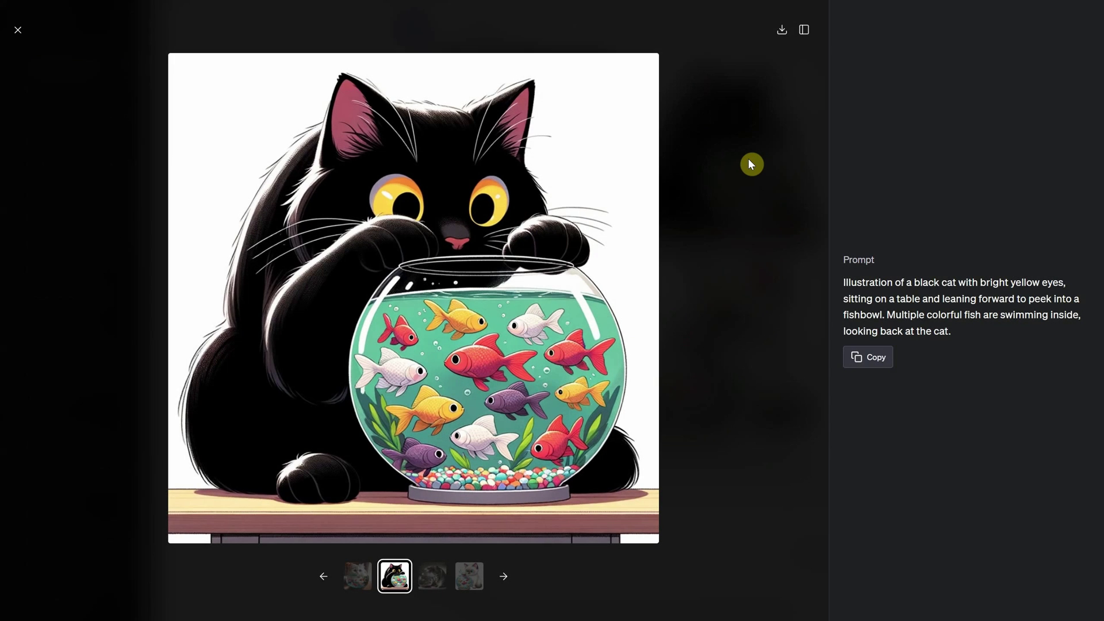
click(430, 576)
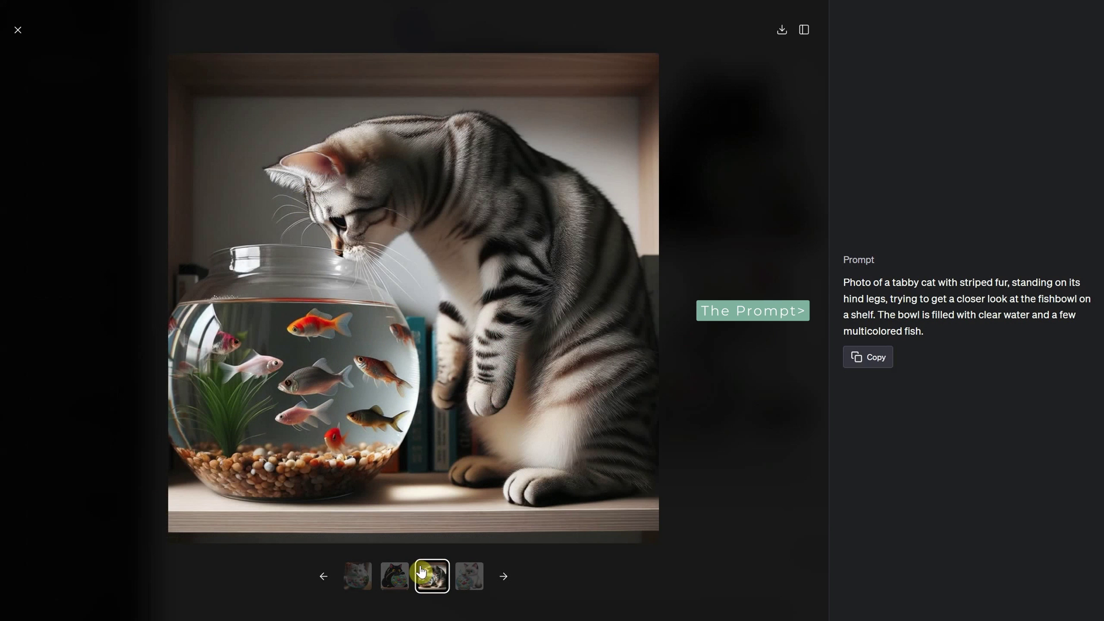
click(366, 579)
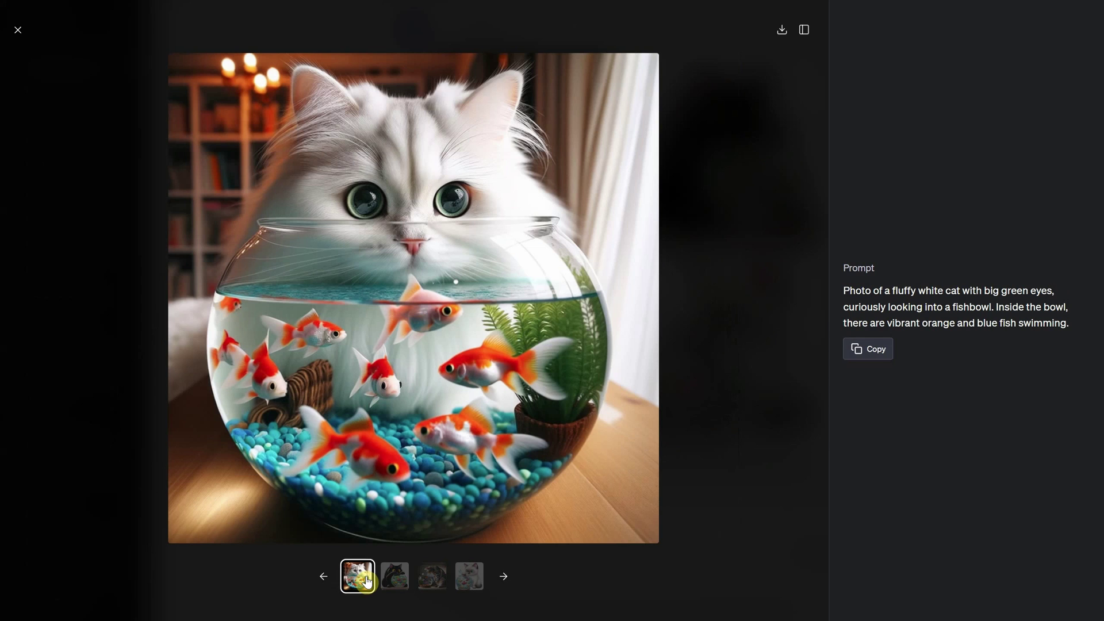
click(469, 577)
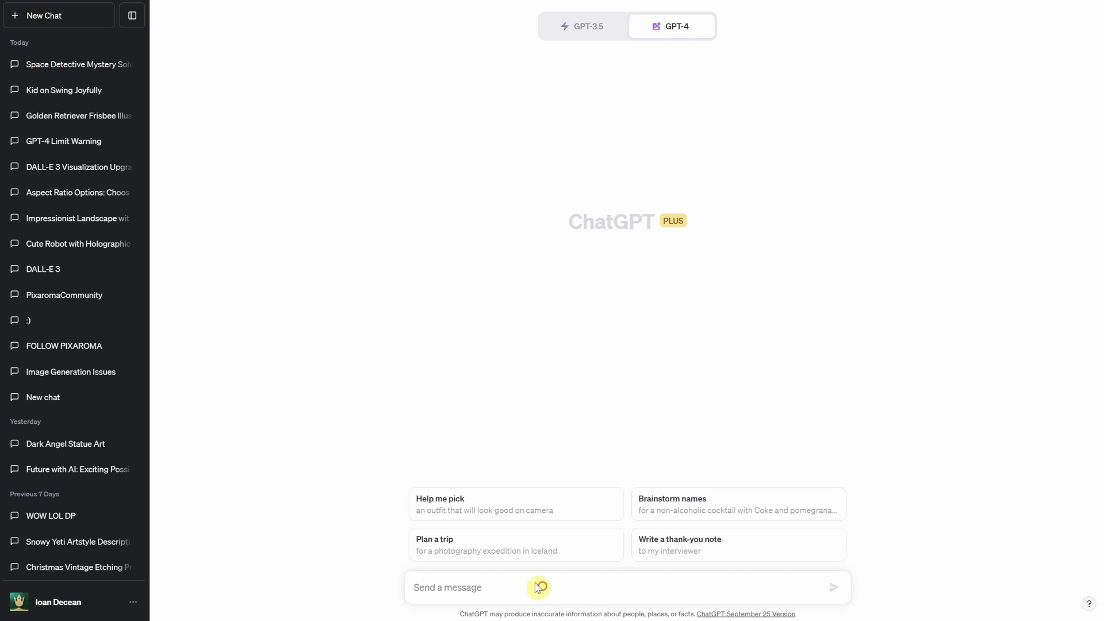
- Send the DALL-E 3 cable-and-paint-bucket YouTube thumbnail prompt and enlarge the fourth image
key(ctrl+v)
click(833, 587)
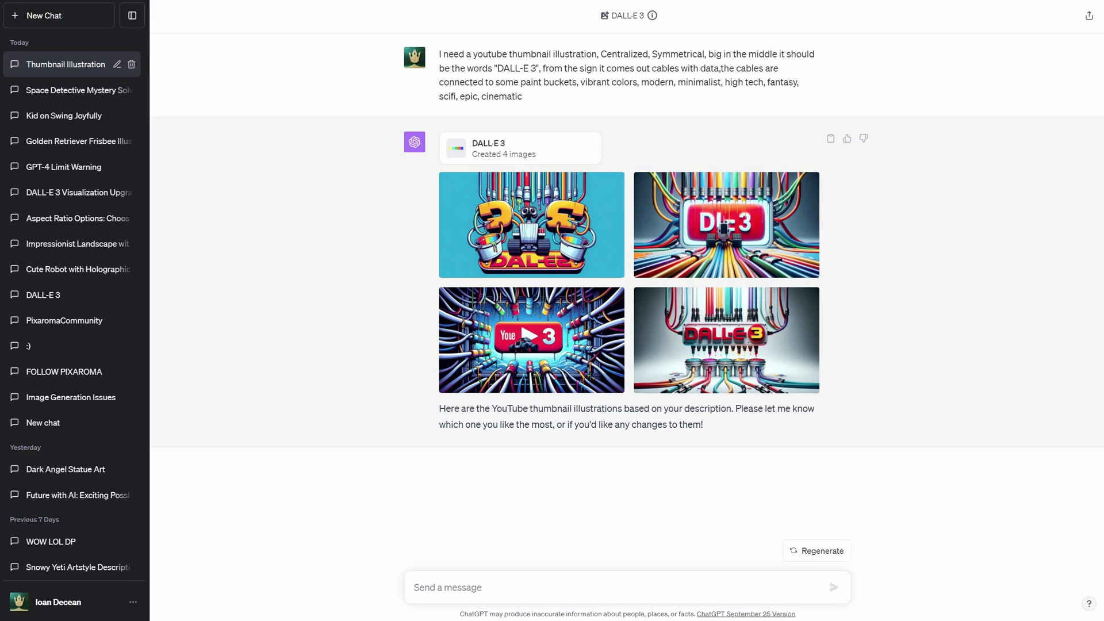
click(686, 336)
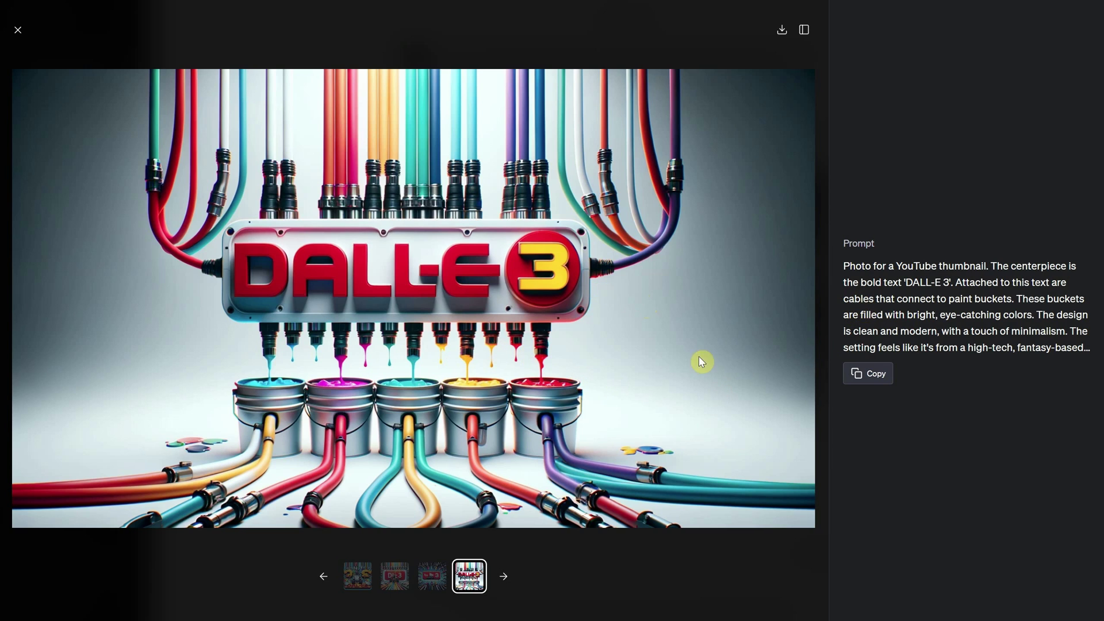
- Browse all four thumbnail images and select the paint-bucket image's prompt text
click(347, 576)
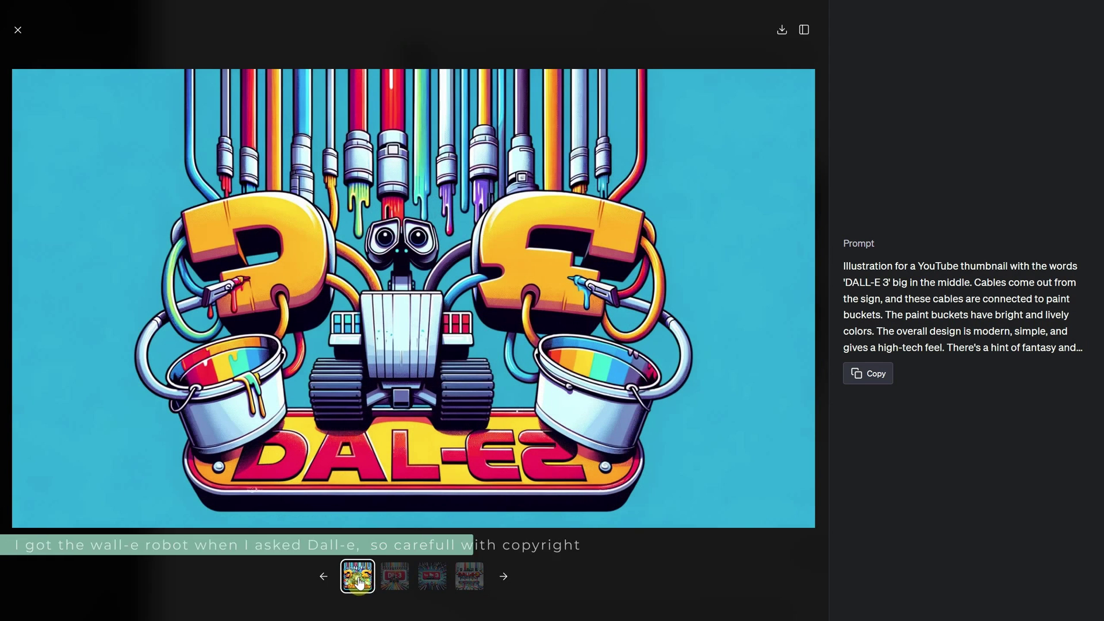
click(401, 585)
click(433, 581)
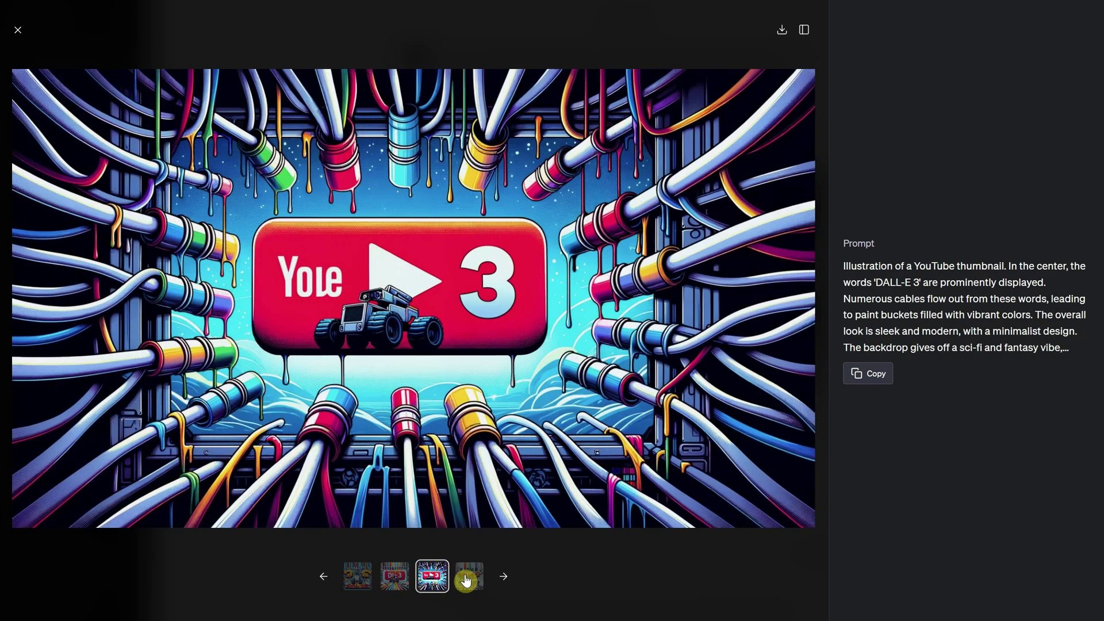
click(467, 586)
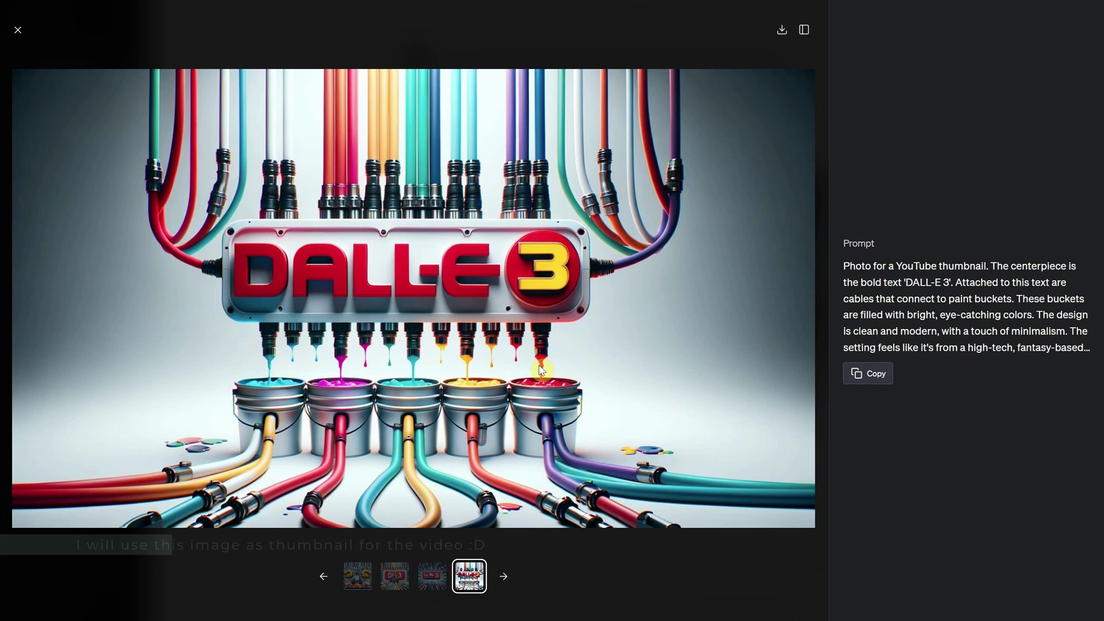
drag(839, 262, 1098, 352)
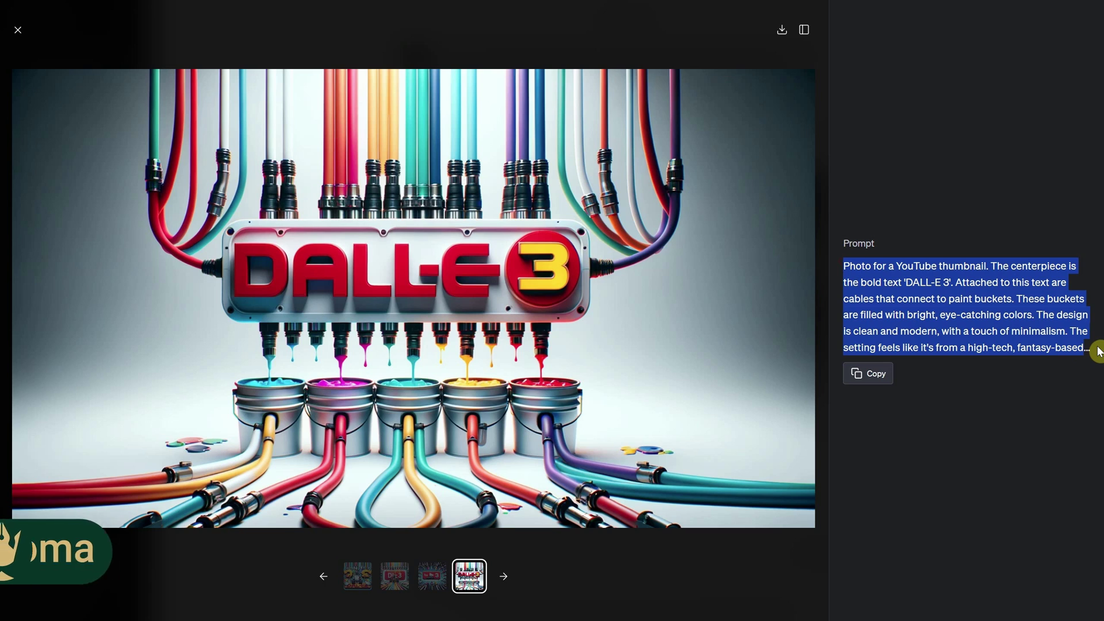